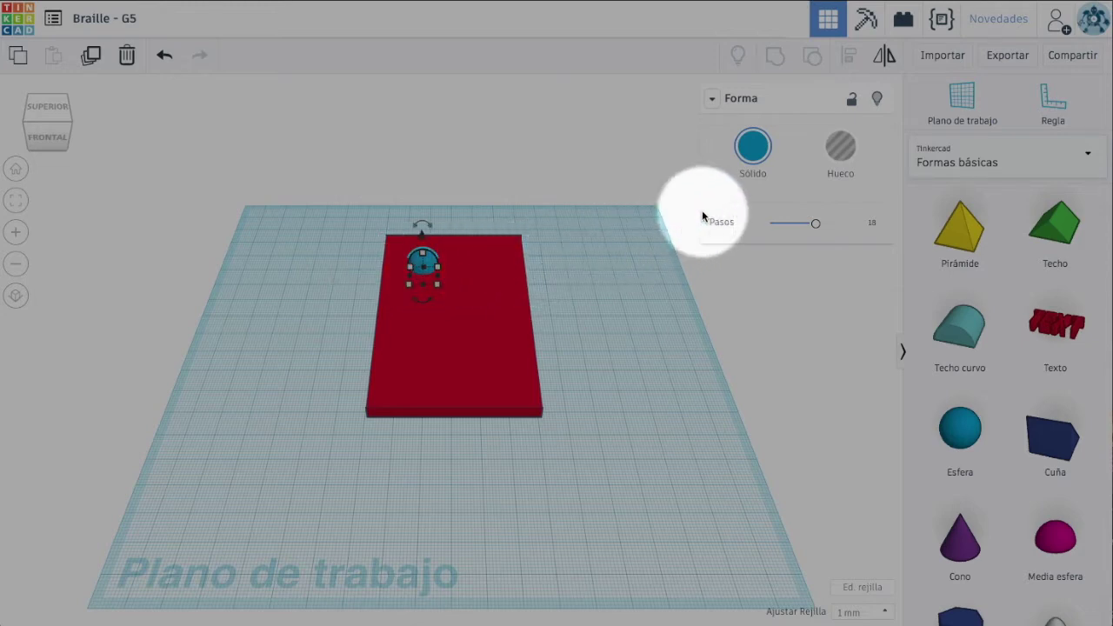
Hide the red plate and examine the remaining blue sphere against the workplane from the front.
{"action": "left_click", "coordinate": [487, 280]}
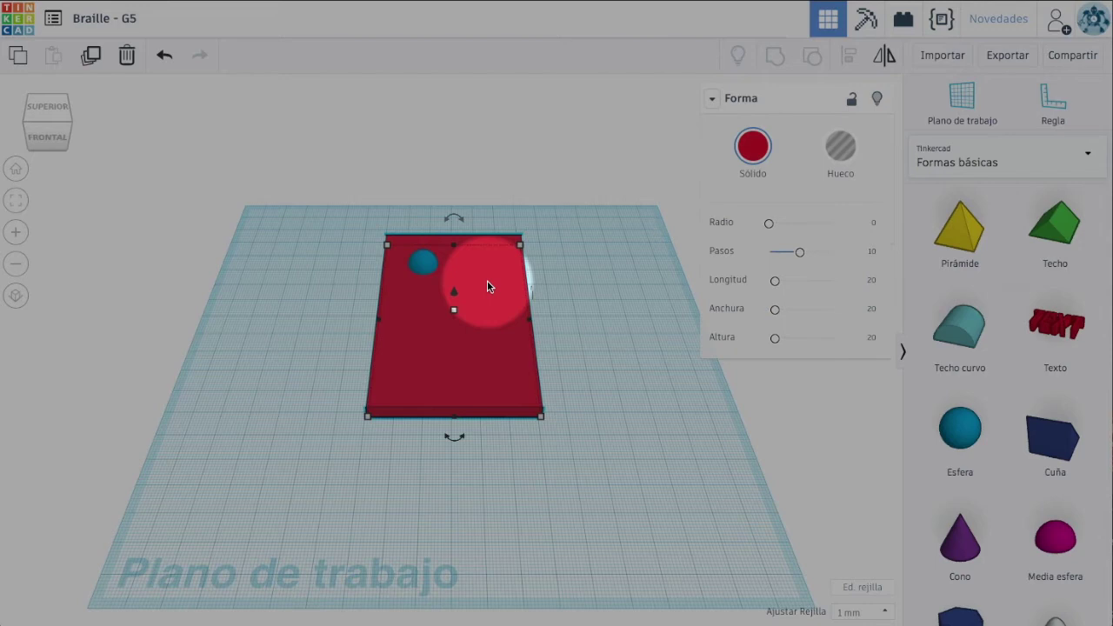
{"action": "left_click", "coordinate": [878, 100]}
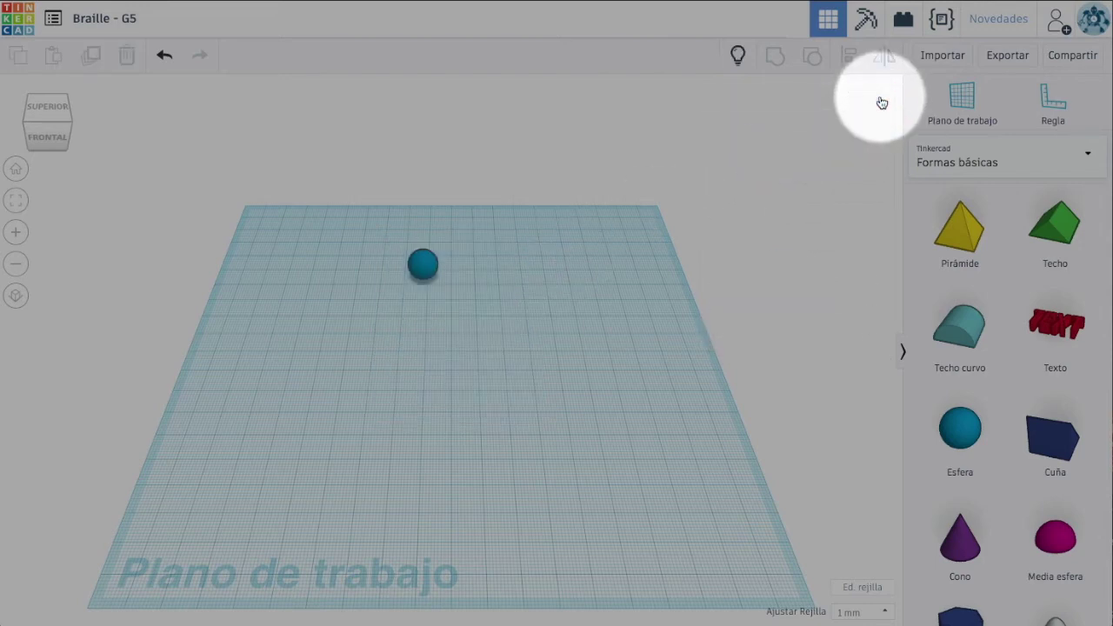
{"action": "left_click", "coordinate": [54, 137]}
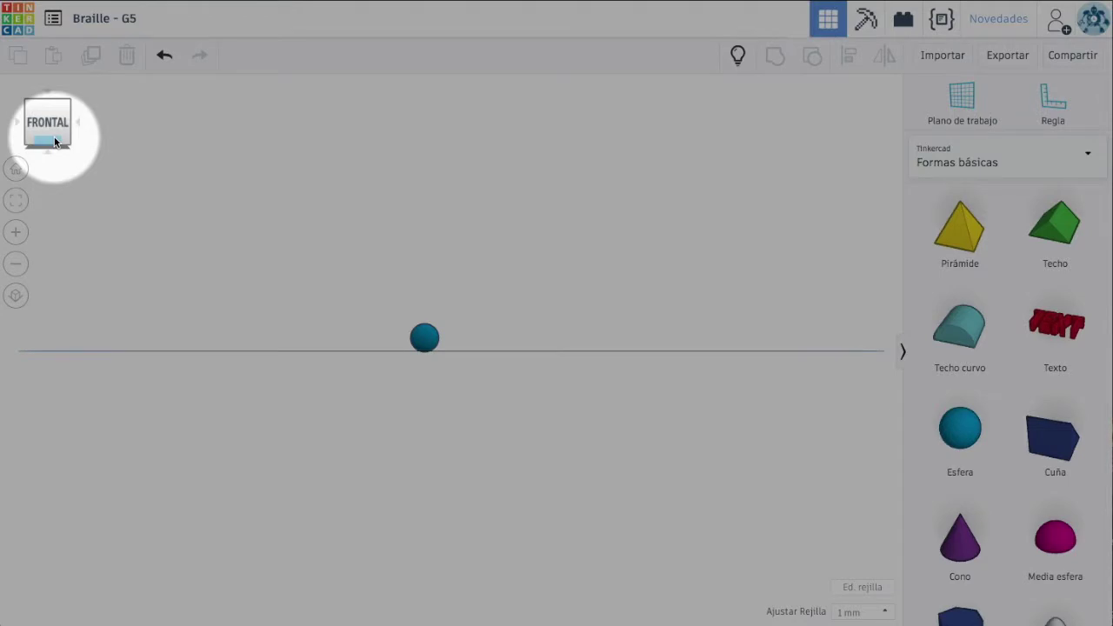
{"action": "scroll", "coordinate": [439, 333], "scroll_direction": "down", "scroll_amount": 2}
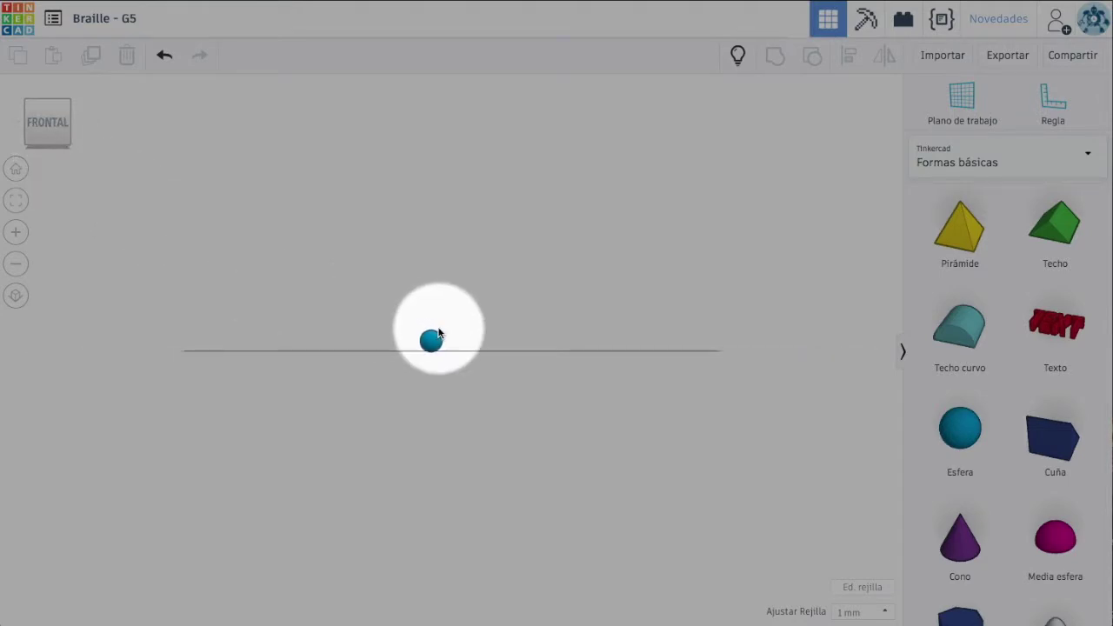
{"action": "scroll", "coordinate": [440, 333], "scroll_direction": "up", "scroll_amount": 4}
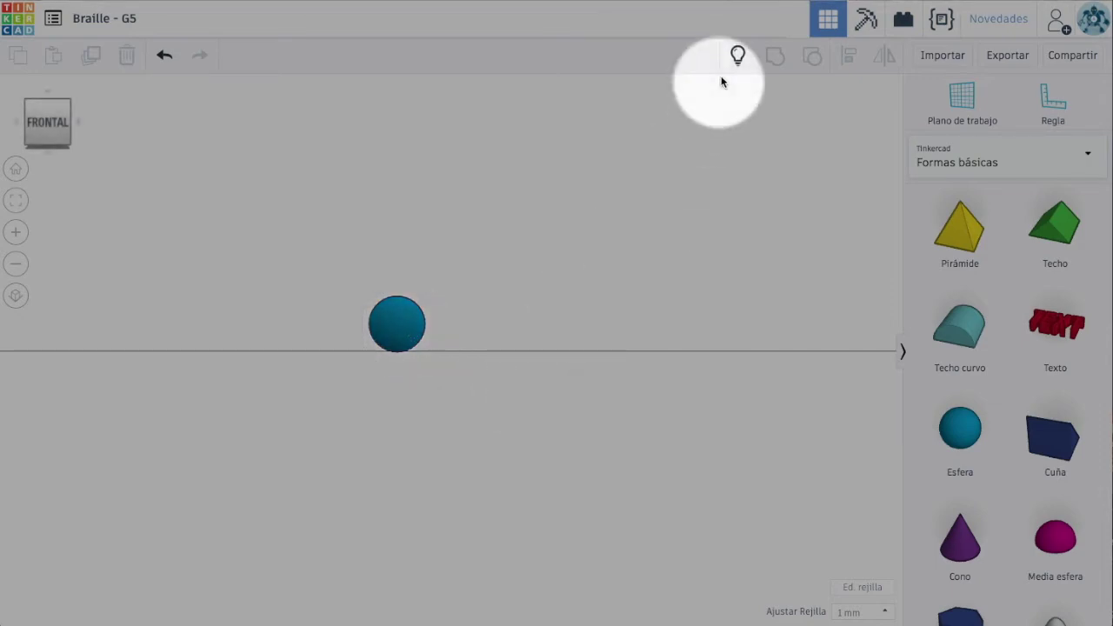
Show the hidden plate again and check how the sphere sits in it from the front and home views.
{"action": "left_click", "coordinate": [739, 55]}
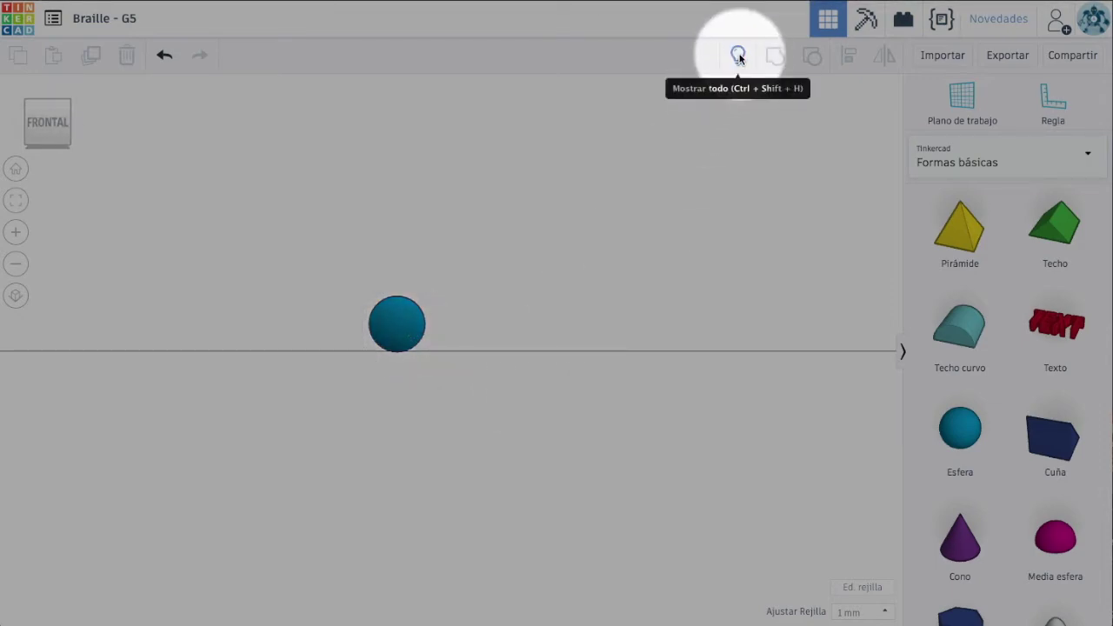
{"action": "left_click", "coordinate": [738, 57]}
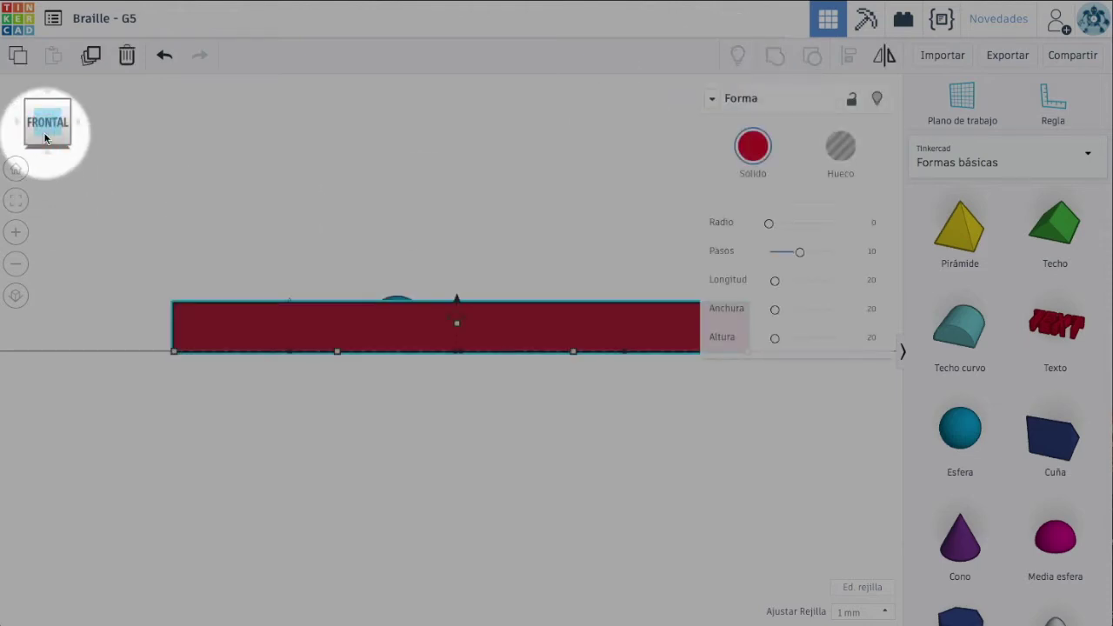
{"action": "left_click", "coordinate": [16, 171]}
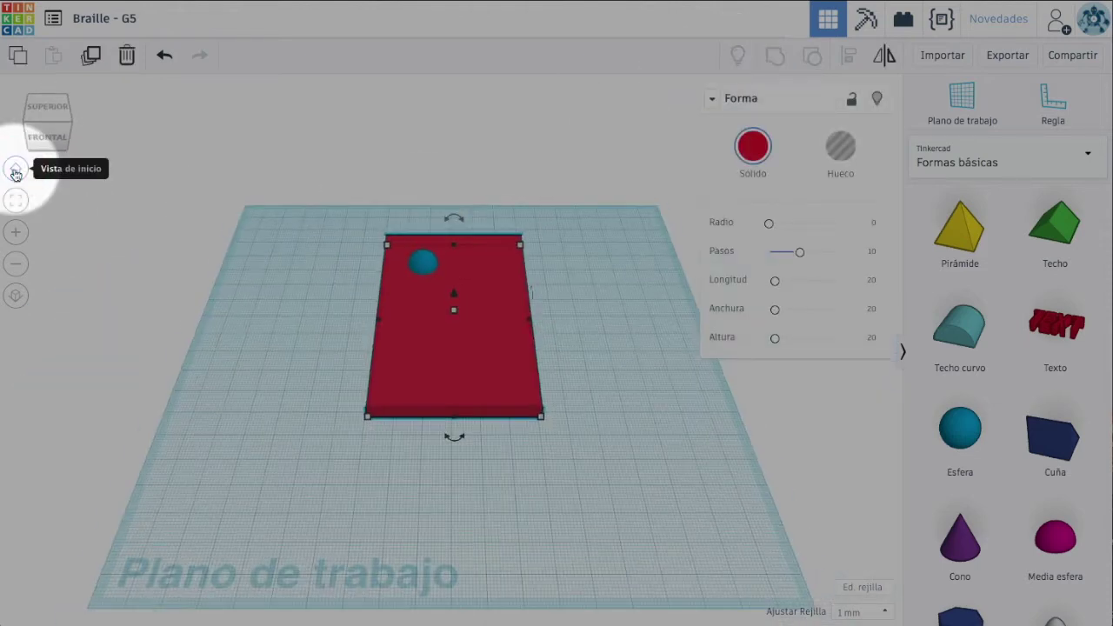
{"action": "left_click", "coordinate": [45, 143]}
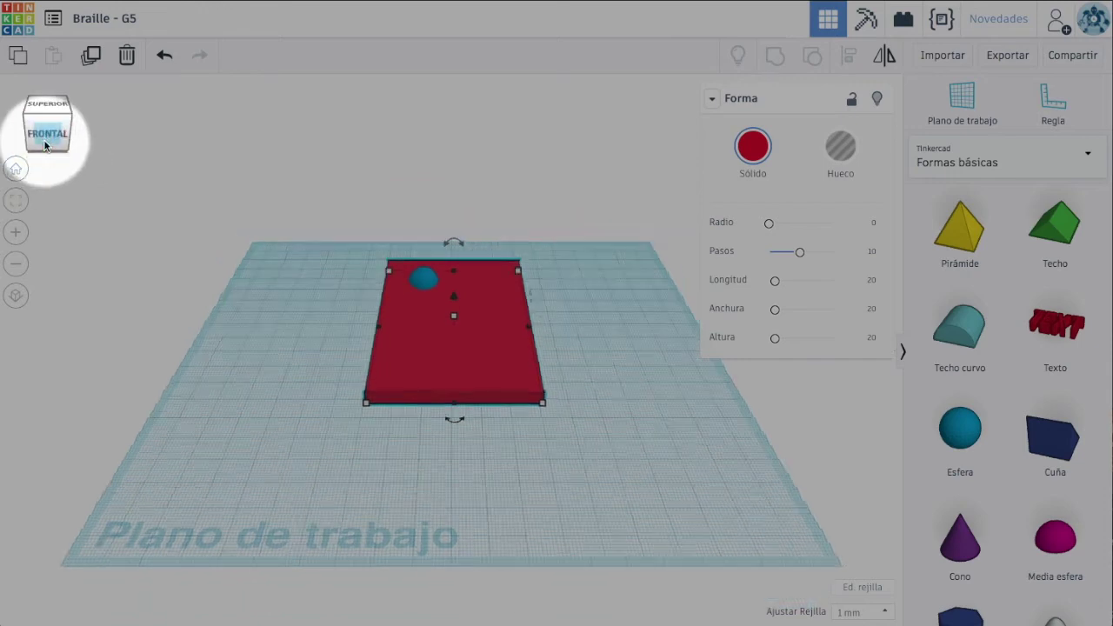
{"action": "left_click", "coordinate": [16, 173]}
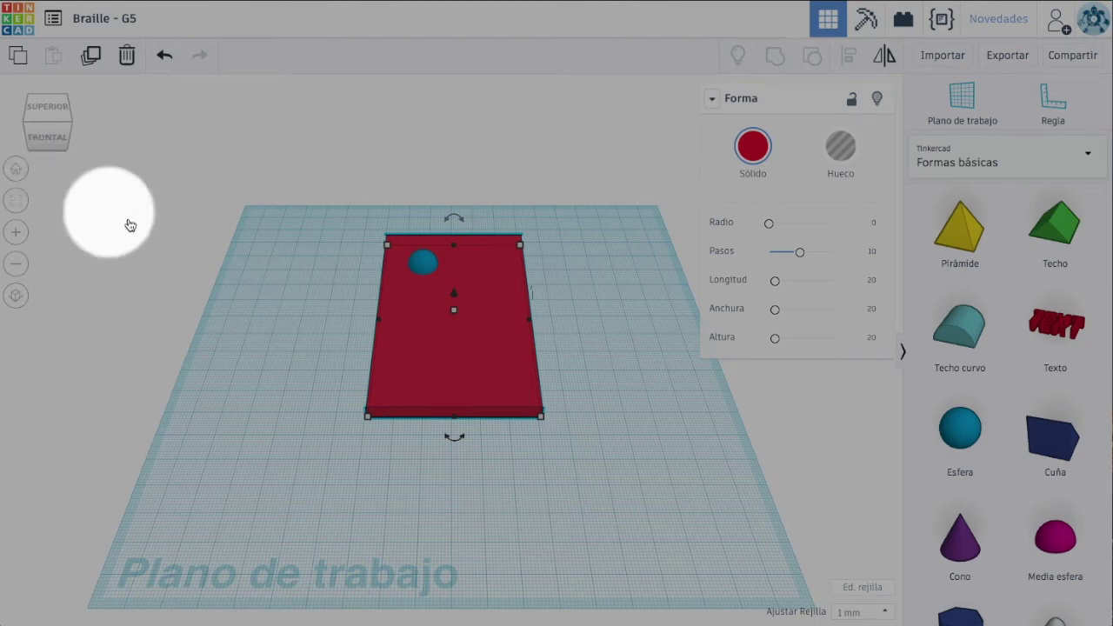
Add a second sphere to the empty workplane beside the plate and set its height to 12 mm.
{"action": "left_click", "coordinate": [958, 440]}
{"action": "left_click_drag", "start_coordinate": [956, 439], "coordinate": [639, 470]}
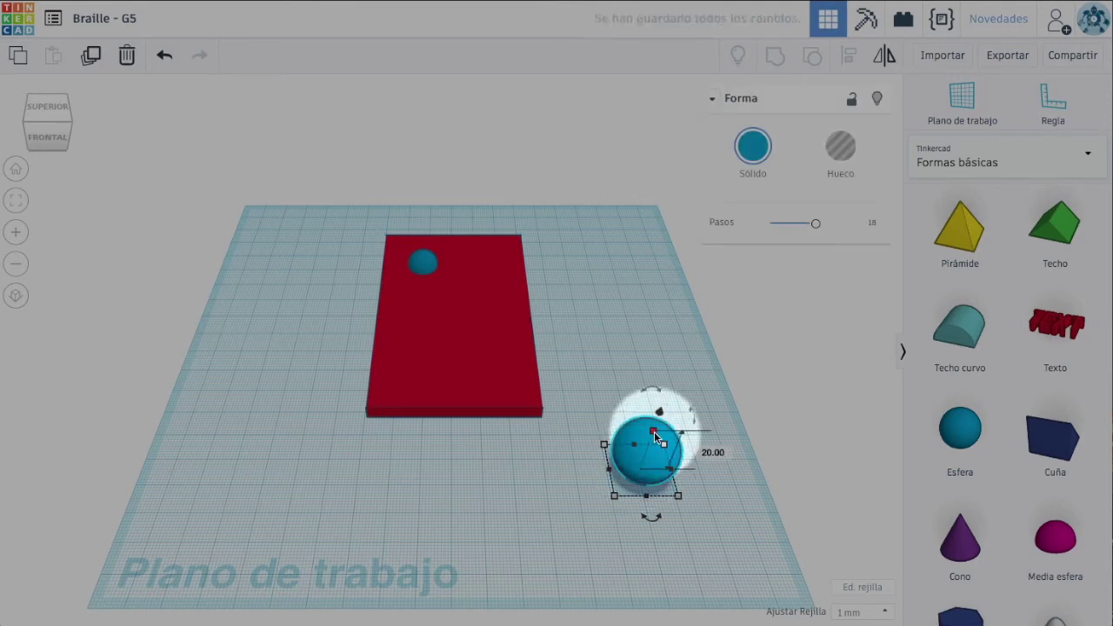
{"action": "left_click", "coordinate": [654, 433]}
{"action": "left_click", "coordinate": [710, 449]}
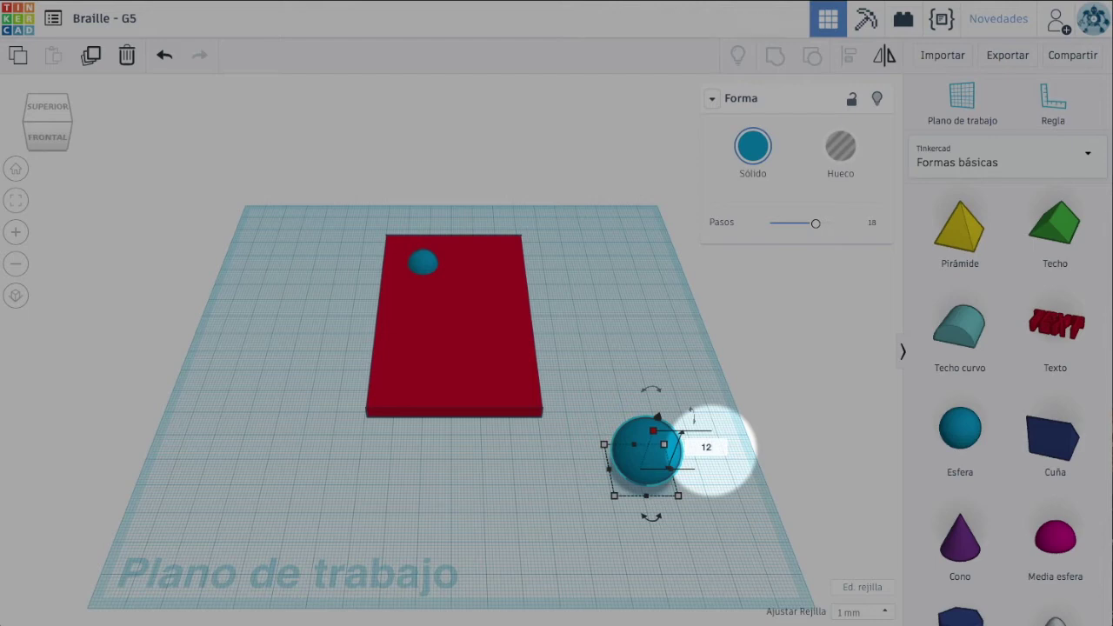
{"action": "key", "text": "Return"}
Set the new sphere's length and width to 12 mm each.
{"action": "left_click", "coordinate": [677, 496]}
{"action": "left_click", "coordinate": [730, 466]}
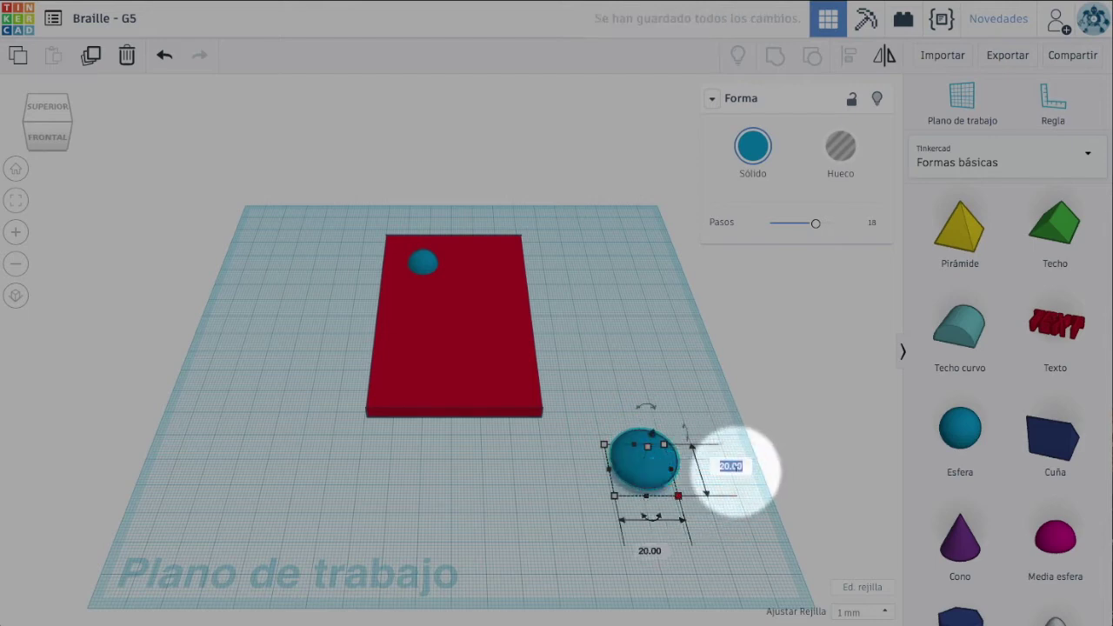
{"action": "key", "text": "Return"}
{"action": "left_click", "coordinate": [643, 528]}
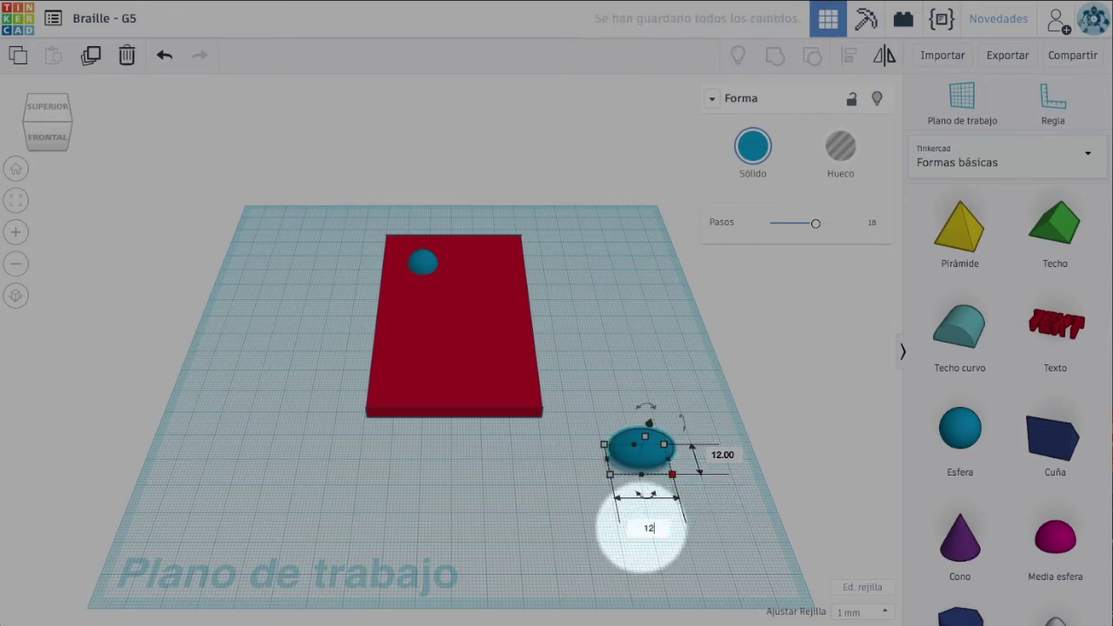
{"action": "type", "text": "12"}
{"action": "key", "text": "Return"}
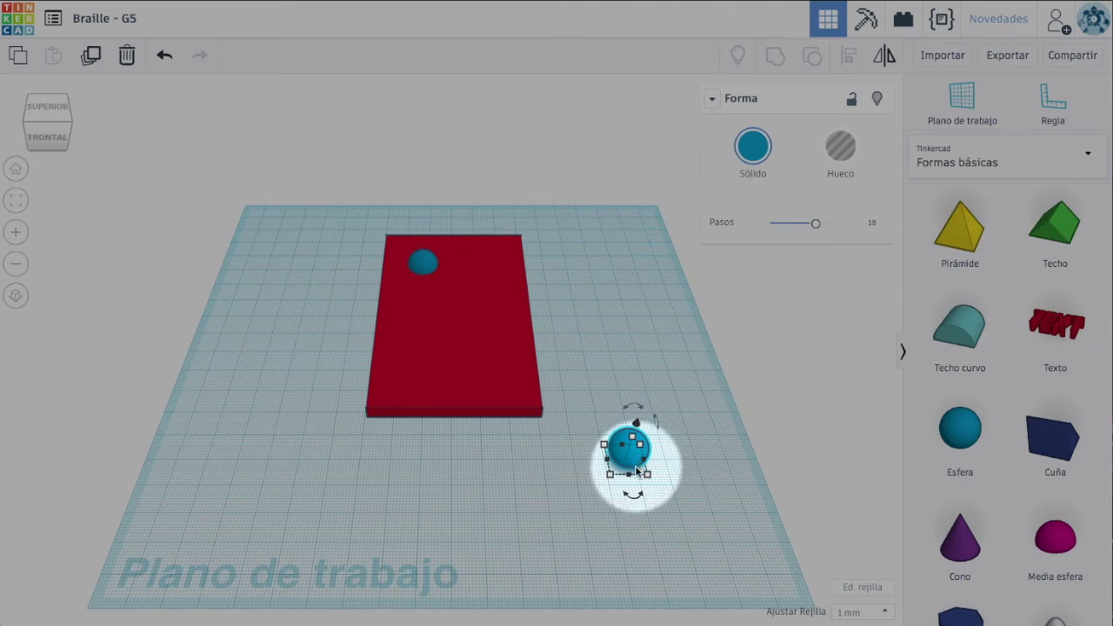
{"action": "left_click", "coordinate": [641, 501]}
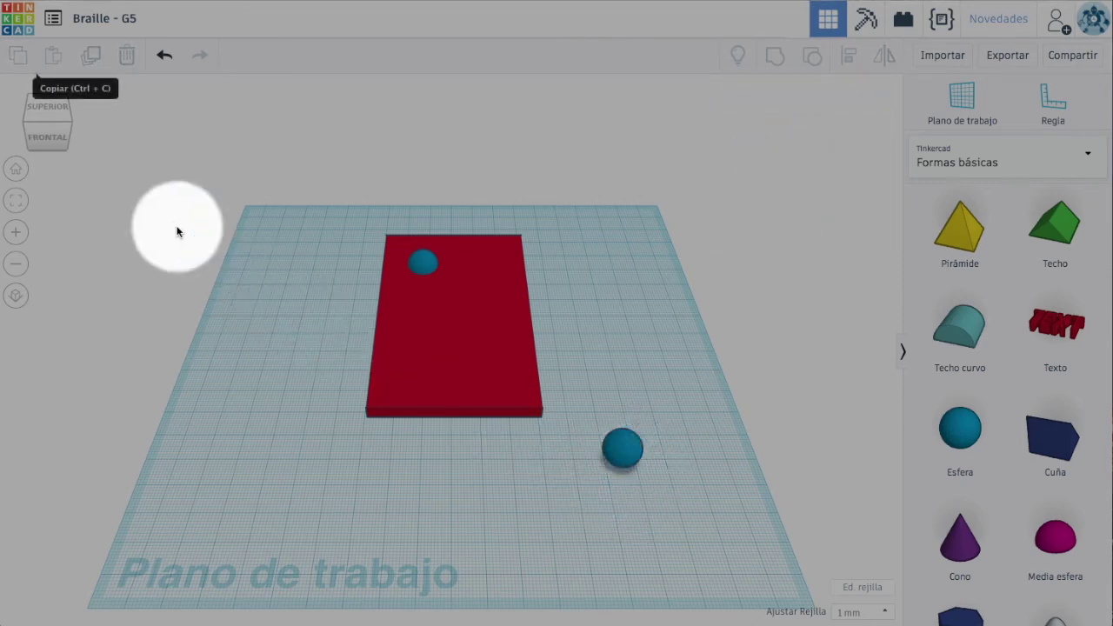
Try to raise the new sphere above the workplane while viewing it from the front.
{"action": "left_click", "coordinate": [50, 142]}
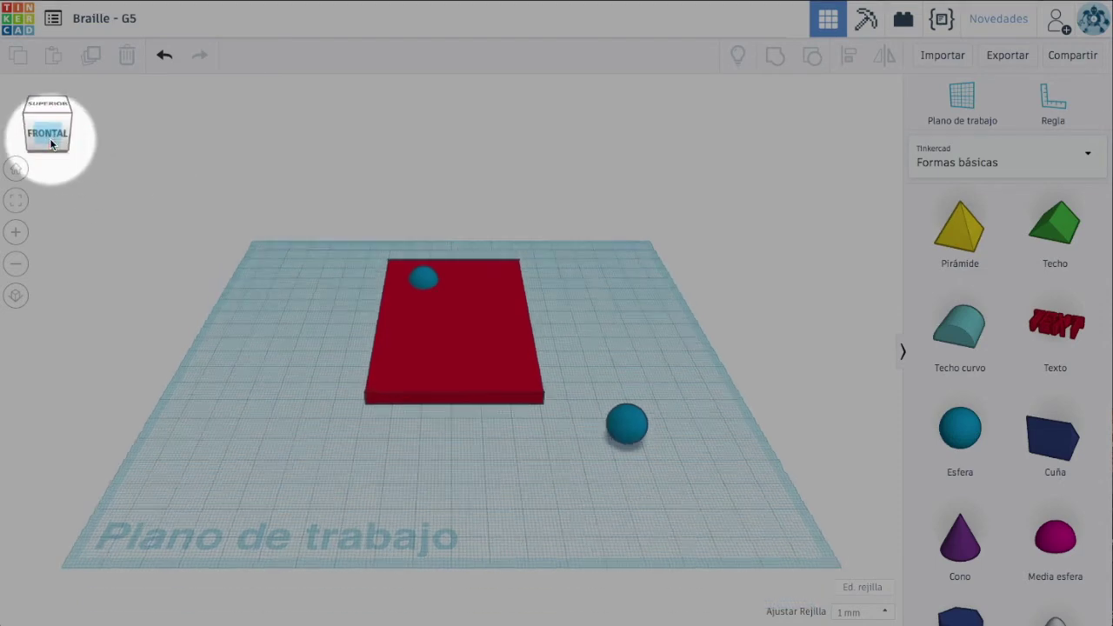
{"action": "left_click", "coordinate": [638, 335]}
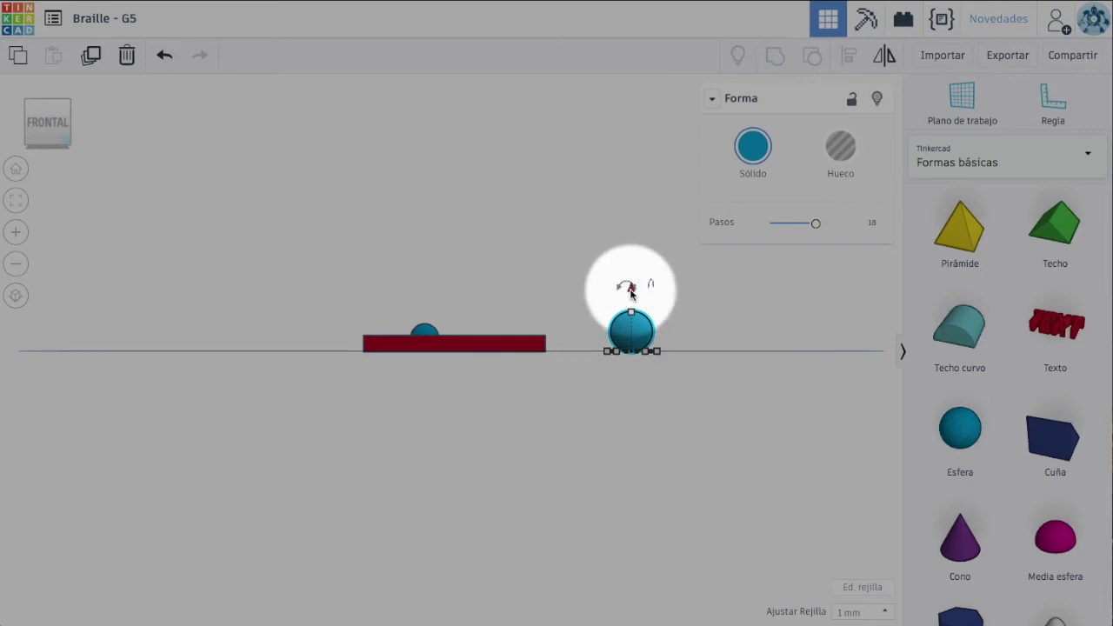
{"action": "mouse_move", "coordinate": [629, 288]}
{"action": "left_mouse_down"}
{"action": "mouse_move", "coordinate": [635, 271]}
{"action": "mouse_move", "coordinate": [636, 287]}
{"action": "left_mouse_up"}
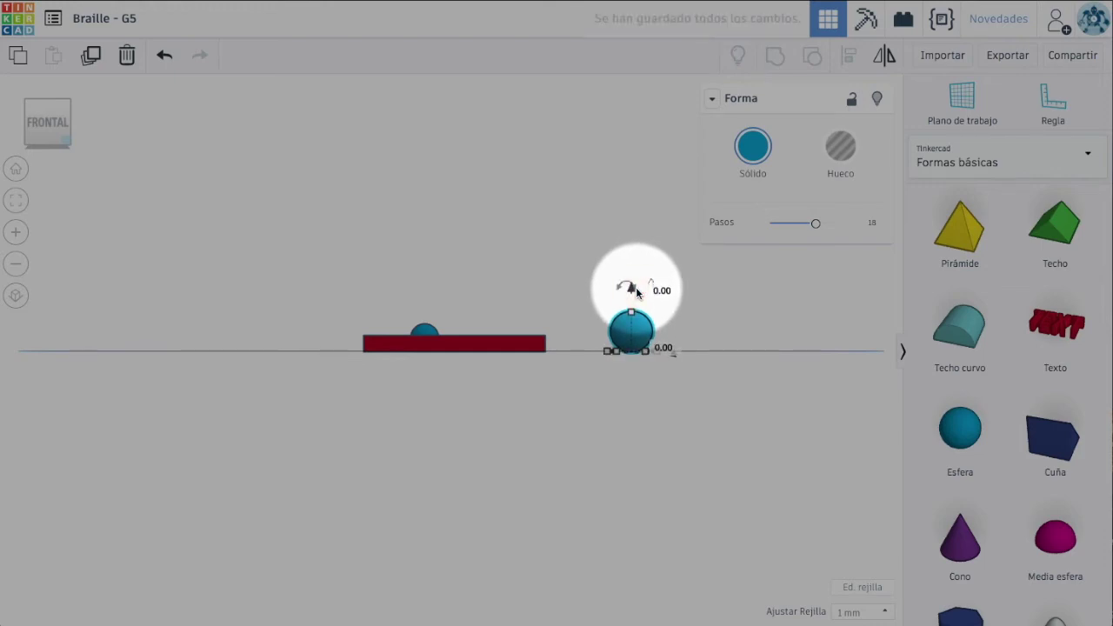
{"action": "left_click", "coordinate": [18, 170]}
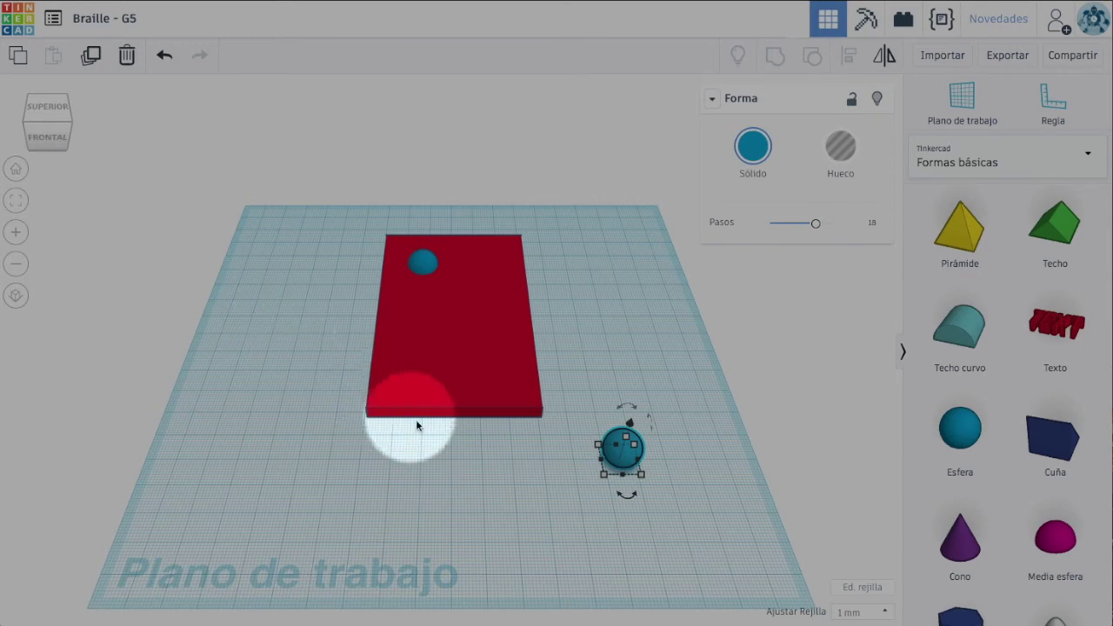
{"action": "left_click", "coordinate": [502, 481]}
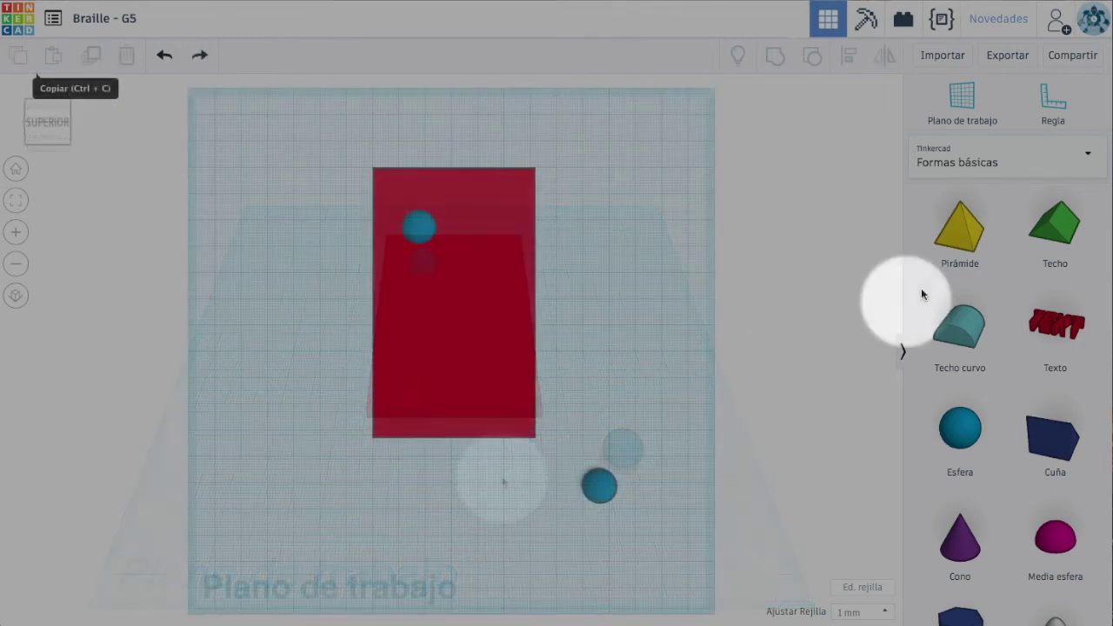
Place a ruler at the plate's front-left corner and move the new sphere onto the plate, level with the first sphere on its right.
{"action": "left_click", "coordinate": [1052, 110]}
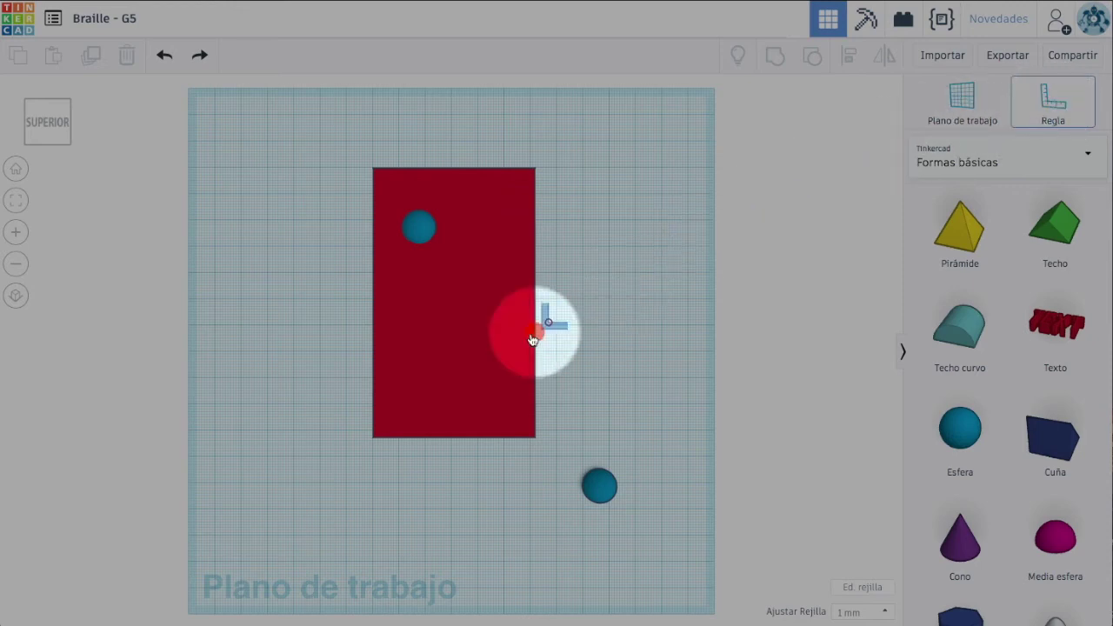
{"action": "left_click", "coordinate": [372, 439]}
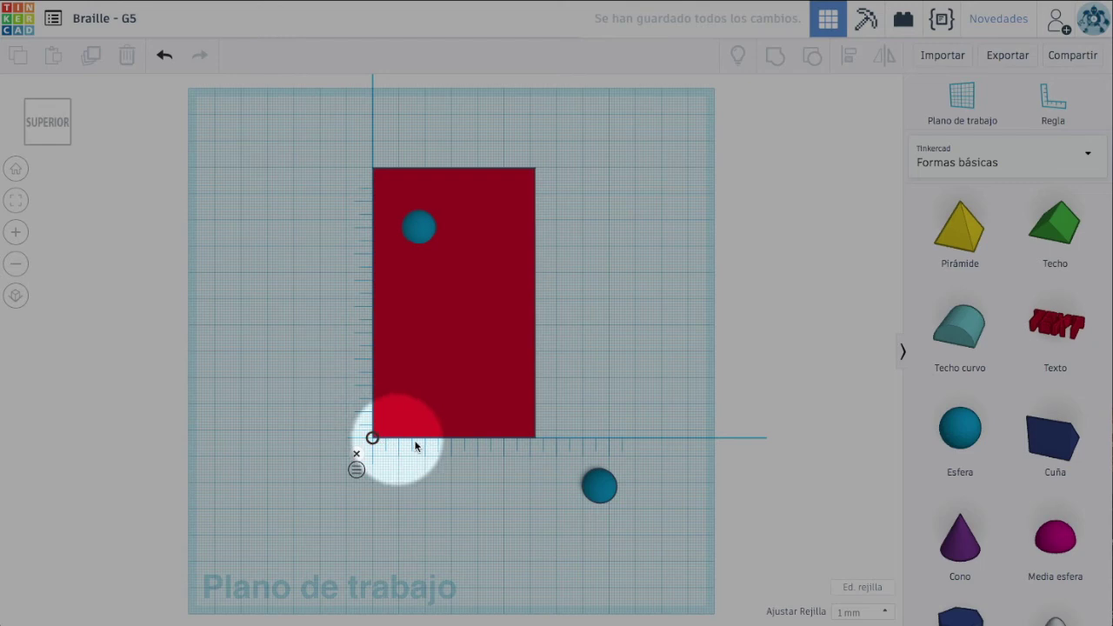
{"action": "left_click", "coordinate": [599, 487]}
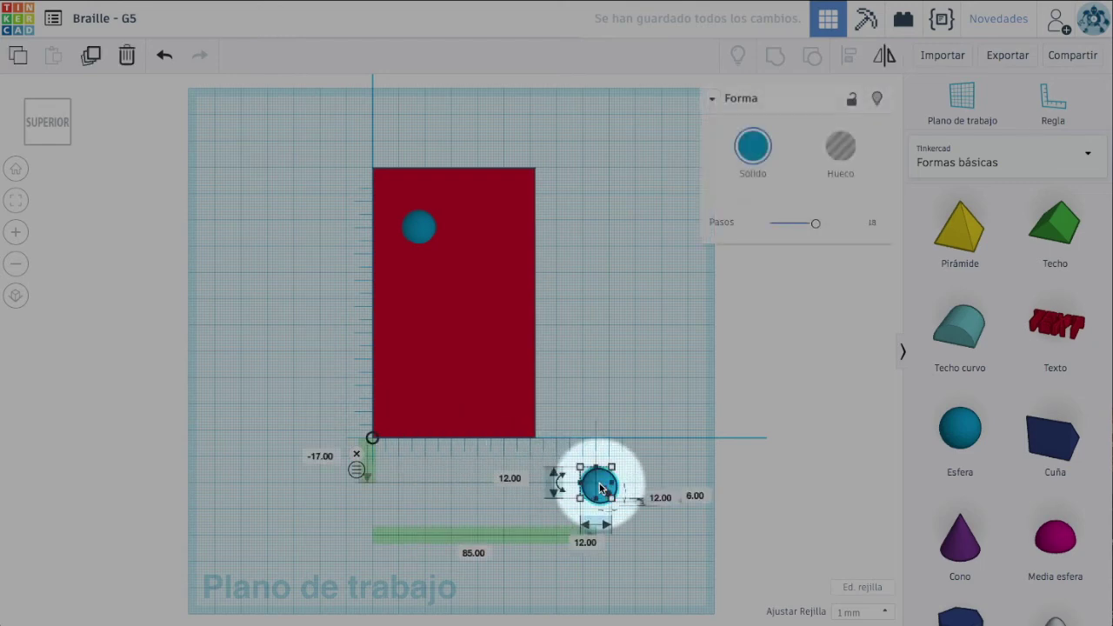
{"action": "left_click_drag", "start_coordinate": [603, 486], "coordinate": [486, 219]}
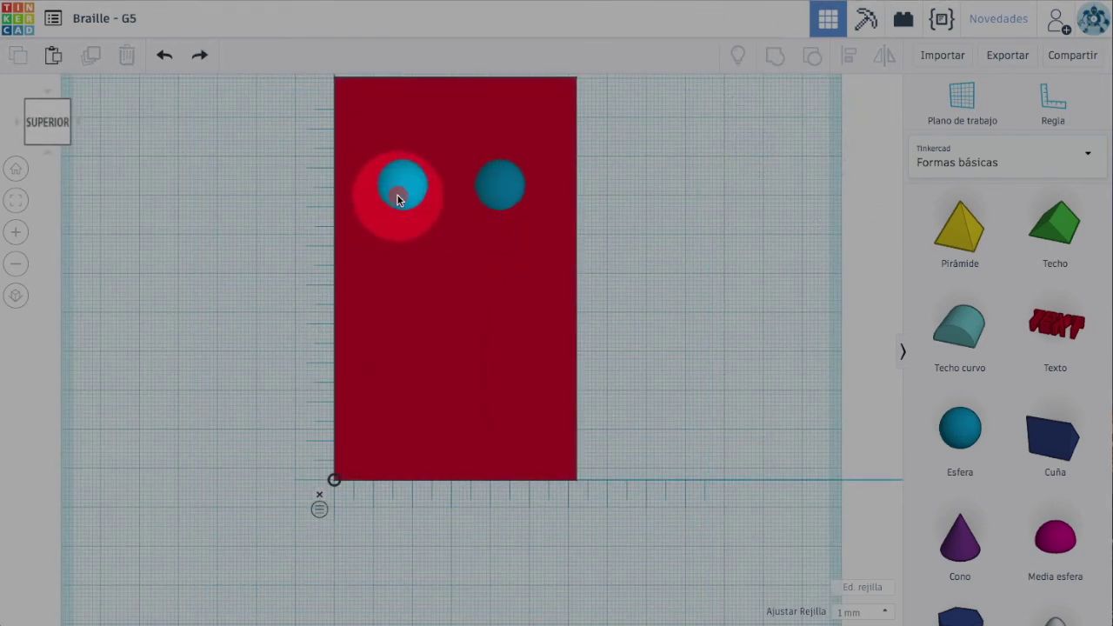
Copy the left sphere, paste two copies and arrange them as a second row directly below the first pair, about 50 mm from the ruler origin.
{"action": "left_click", "coordinate": [397, 199]}
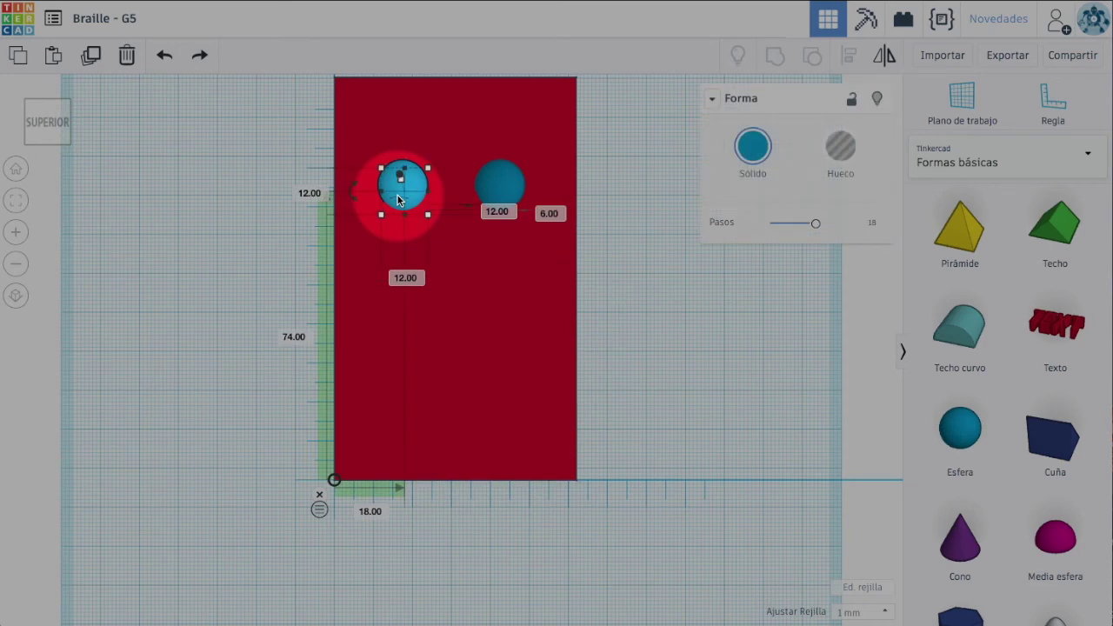
{"action": "left_click", "coordinate": [24, 58]}
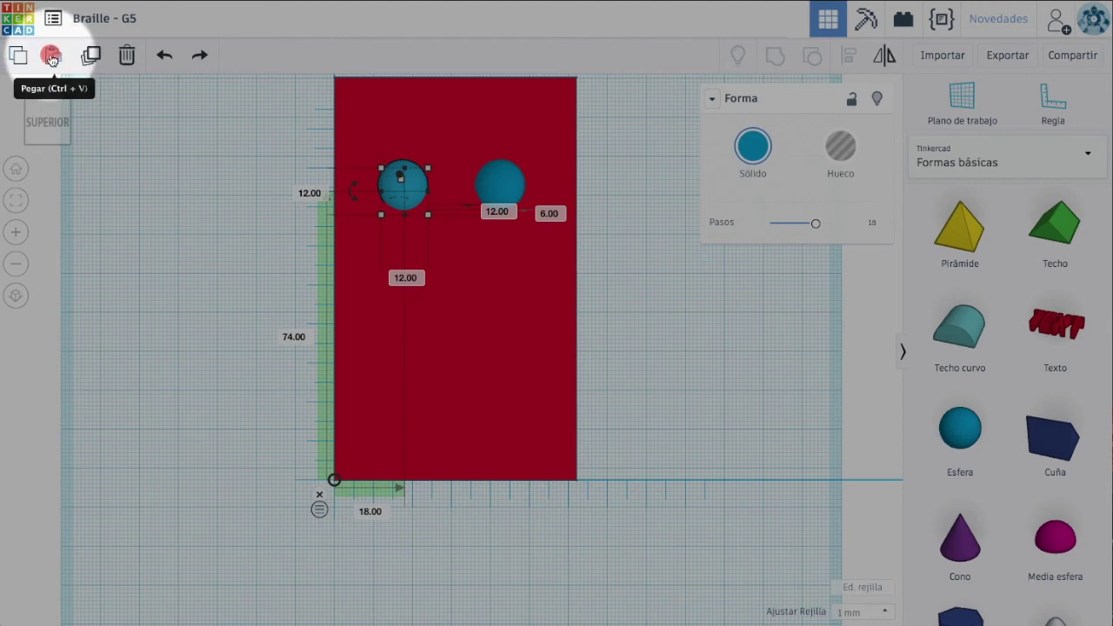
{"action": "left_click", "coordinate": [52, 55]}
{"action": "left_click", "coordinate": [53, 56]}
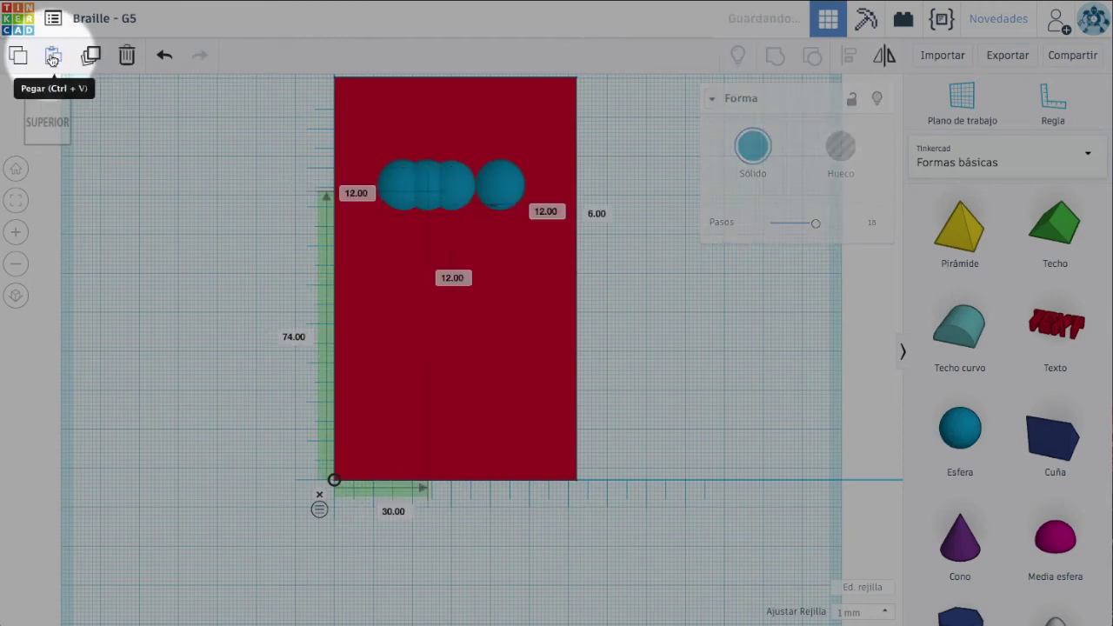
{"action": "left_click_drag", "start_coordinate": [462, 187], "coordinate": [515, 275]}
{"action": "left_click_drag", "start_coordinate": [439, 205], "coordinate": [411, 280]}
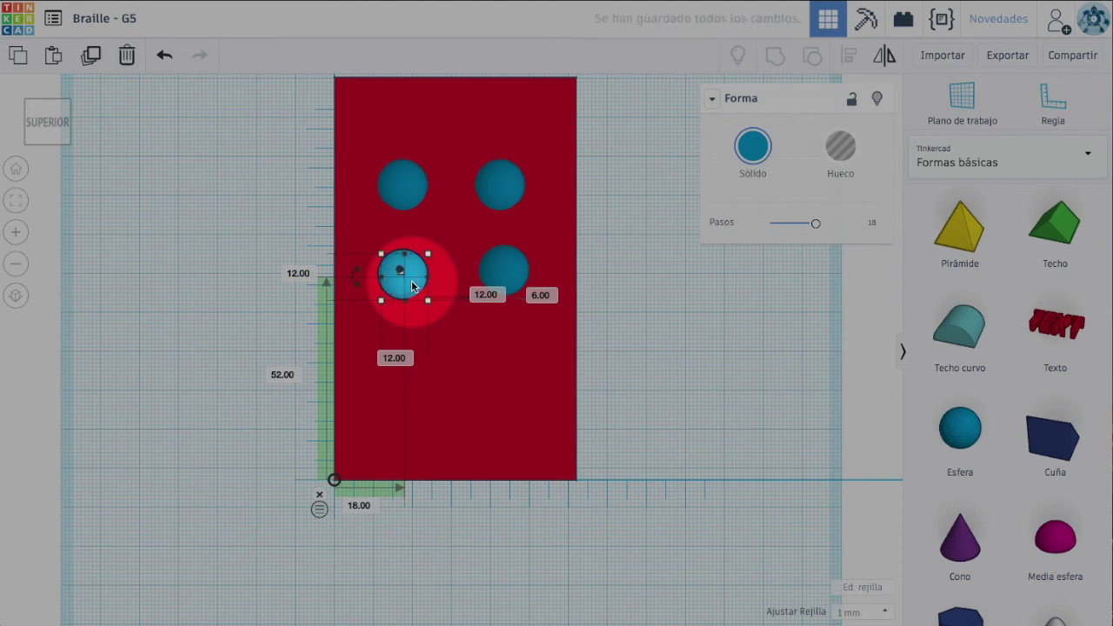
{"action": "left_click", "coordinate": [649, 340]}
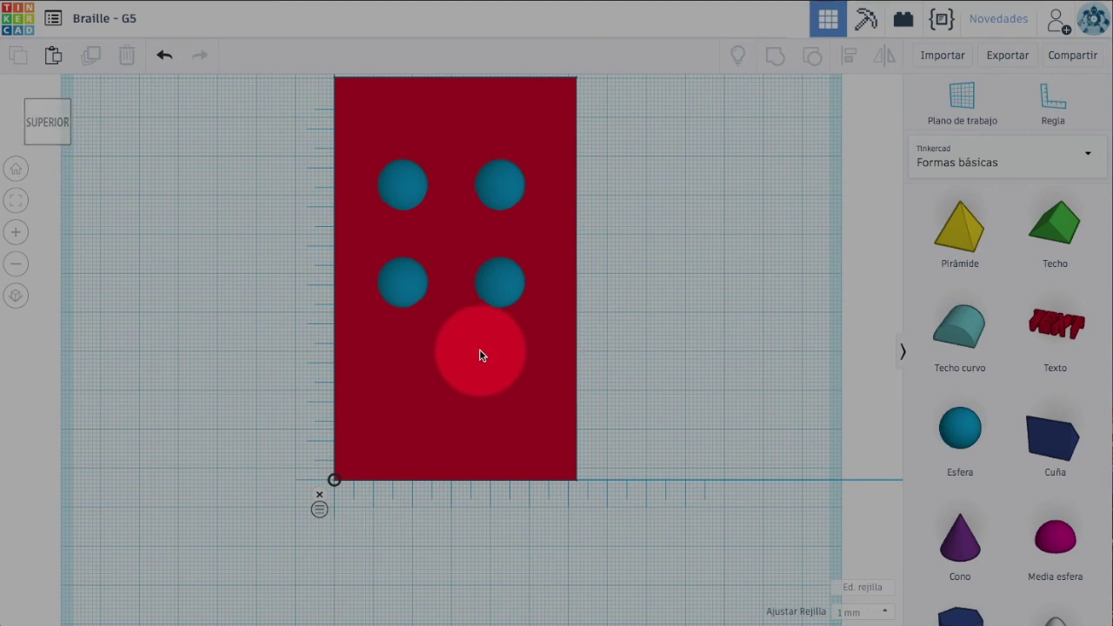
Check the plate's dimensions and the ruler position of each of the four spheres in turn.
{"action": "left_click", "coordinate": [461, 365]}
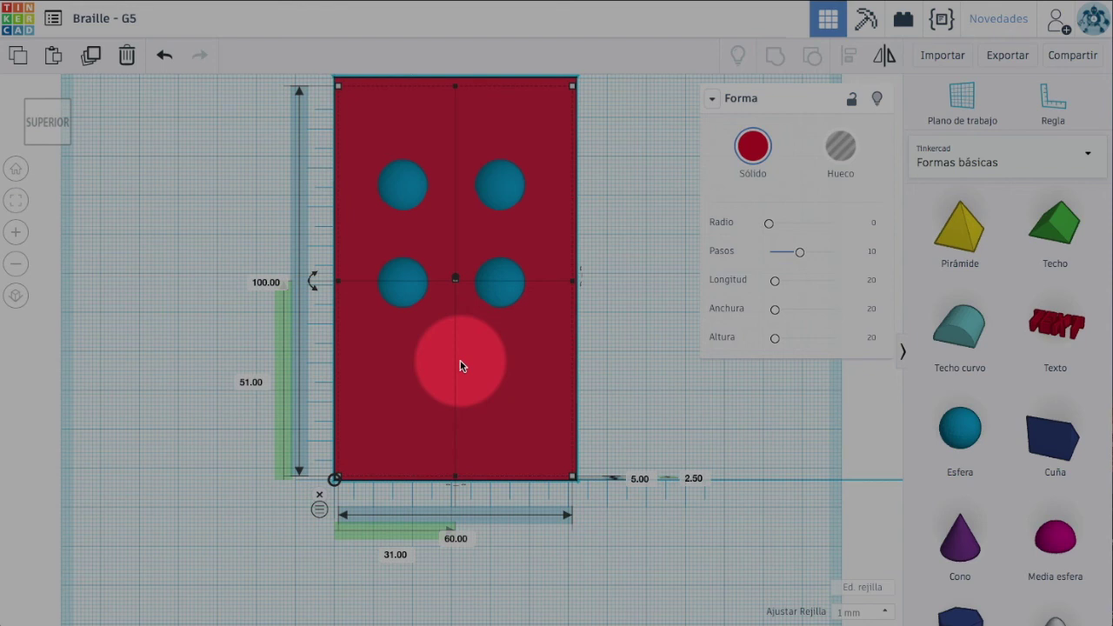
{"action": "left_click", "coordinate": [409, 201]}
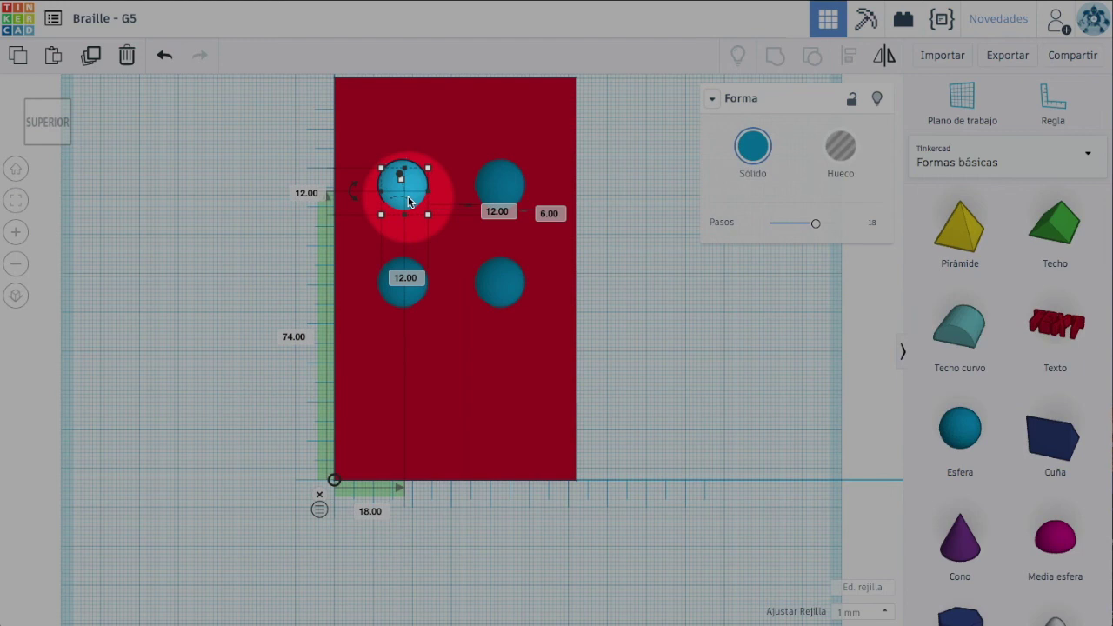
{"action": "left_click", "coordinate": [498, 195]}
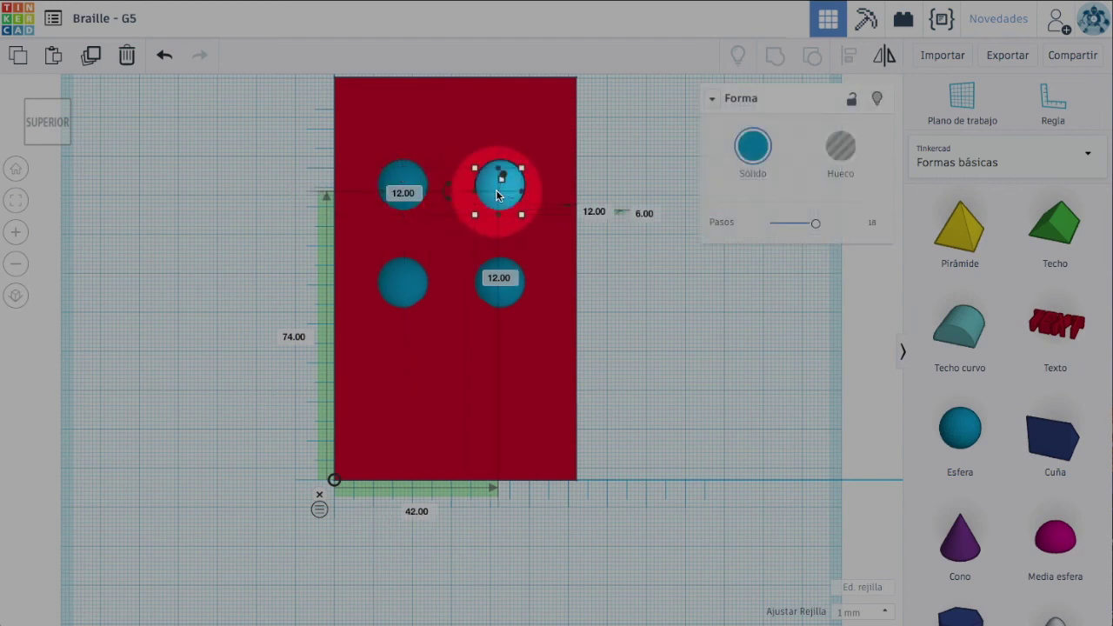
{"action": "left_click", "coordinate": [405, 287]}
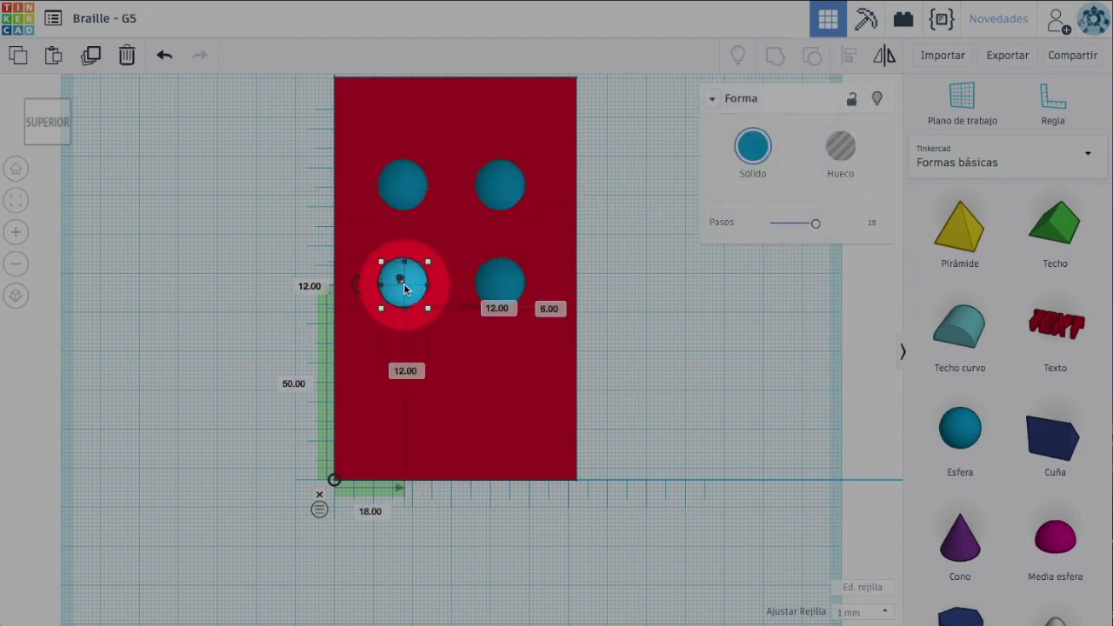
{"action": "left_click", "coordinate": [494, 287]}
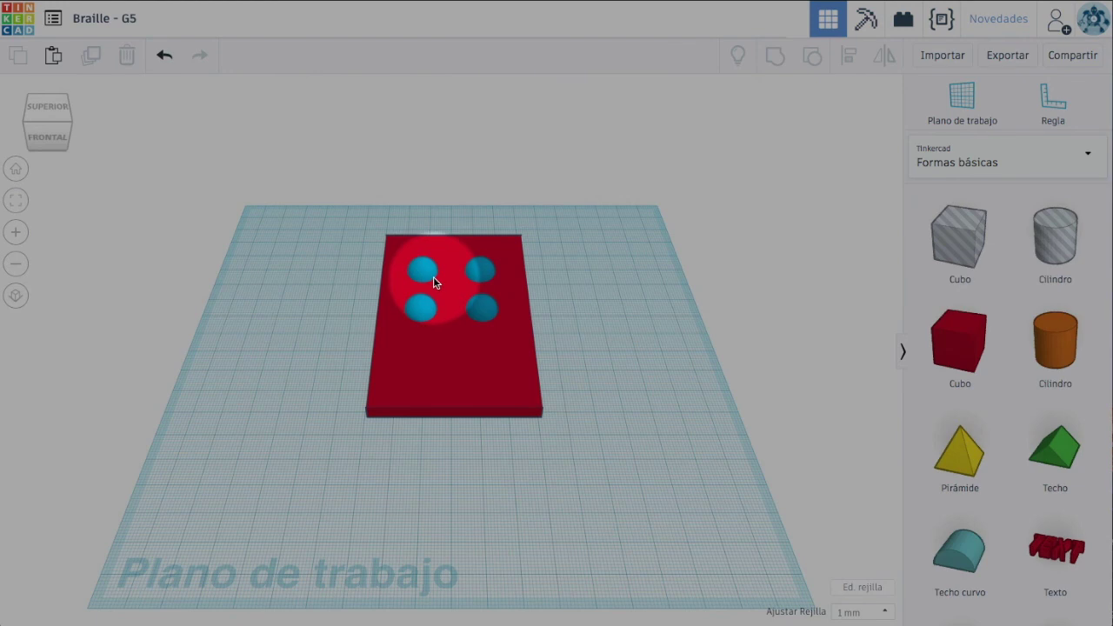
Select the plate together with all four spheres and group them into a single shape.
{"action": "left_click", "coordinate": [364, 224]}
{"action": "left_click_drag", "start_coordinate": [365, 225], "coordinate": [559, 438]}
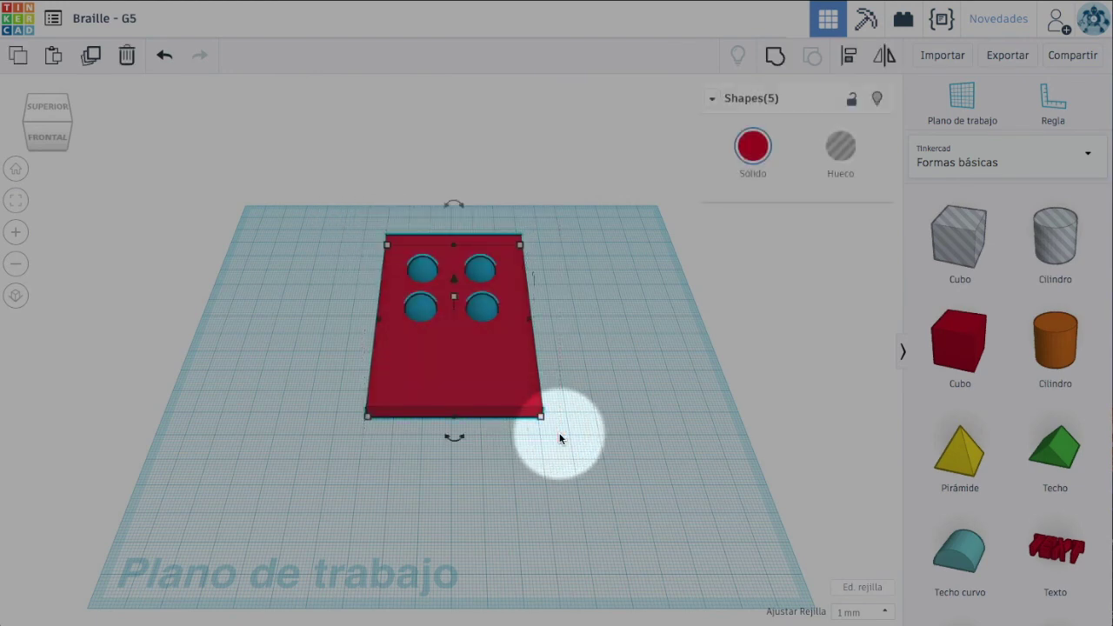
{"action": "left_click", "coordinate": [774, 66]}
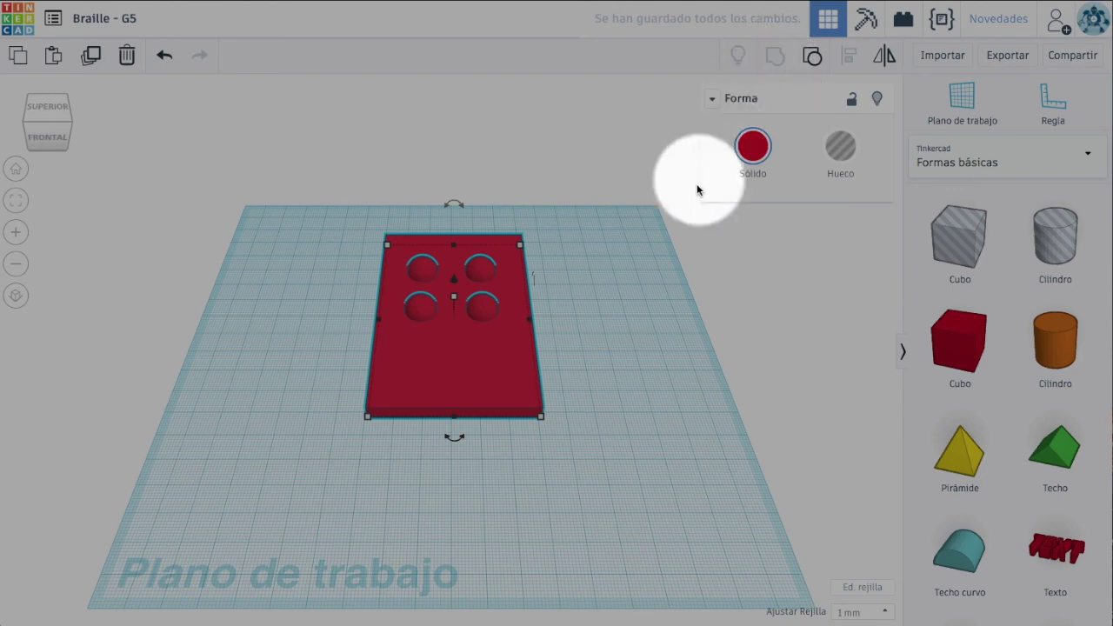
{"action": "left_click", "coordinate": [611, 352]}
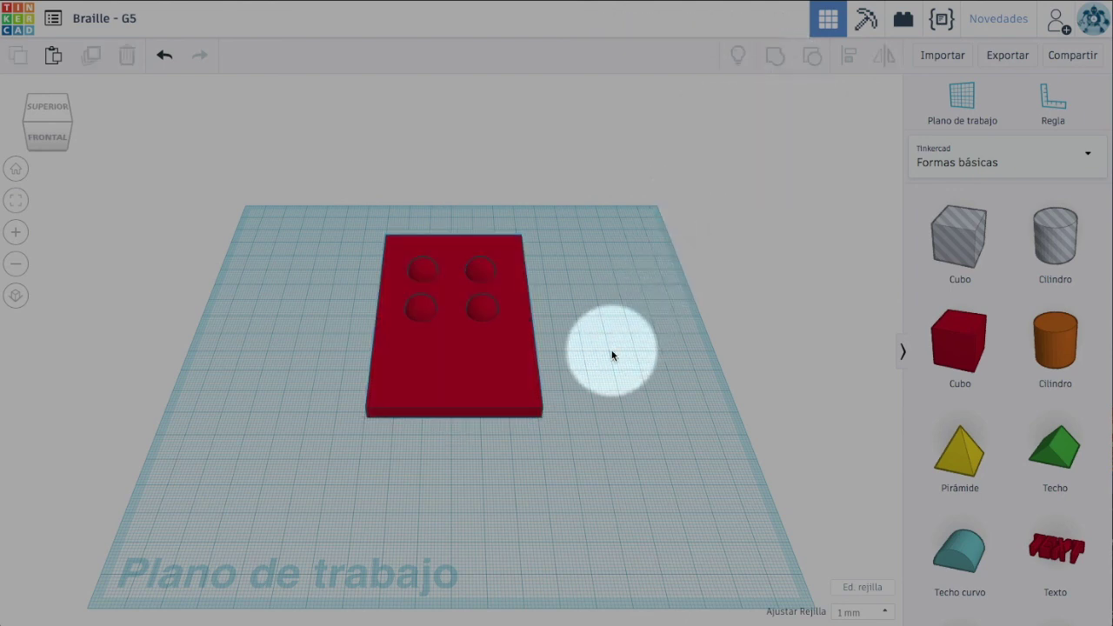